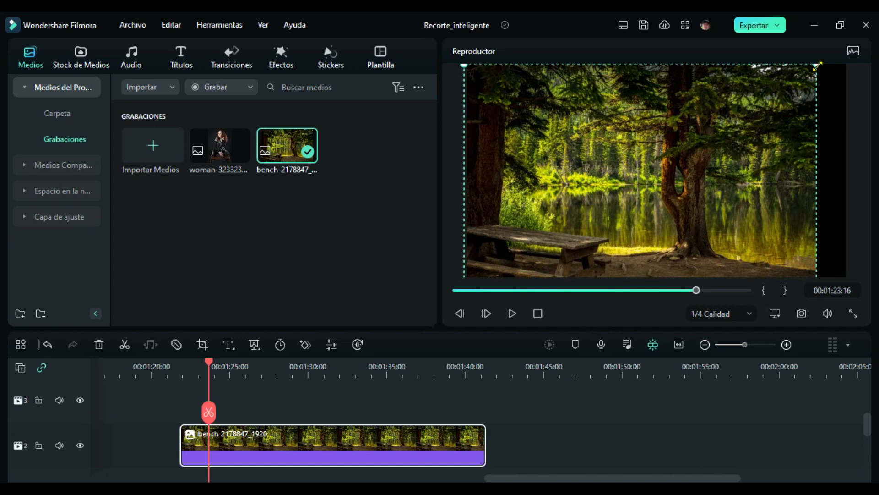
# Fill the frame with the bench image, and overlay the woman photo on track 3, shrunk and positioned over the bench
pyautogui.moveTo(664, 216); pyautogui.dragTo(666, 203)
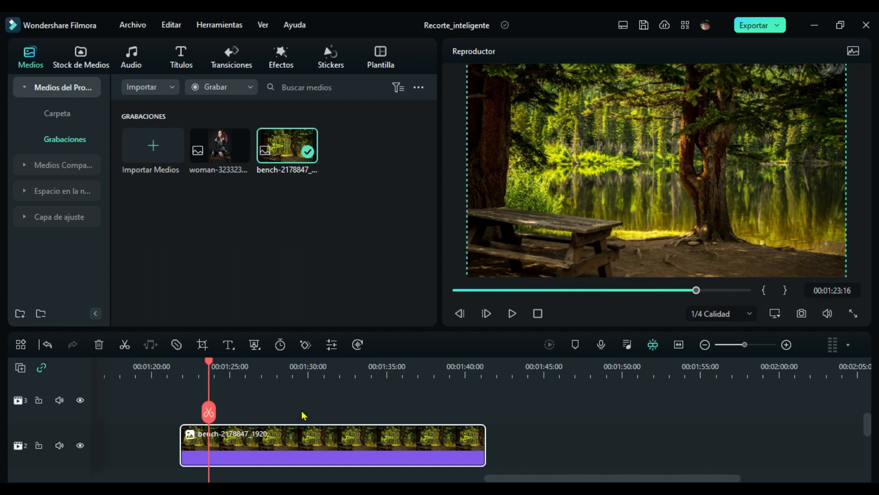
pyautogui.moveTo(215, 148); pyautogui.dragTo(486, 406)
pyautogui.moveTo(660, 173); pyautogui.dragTo(520, 182)
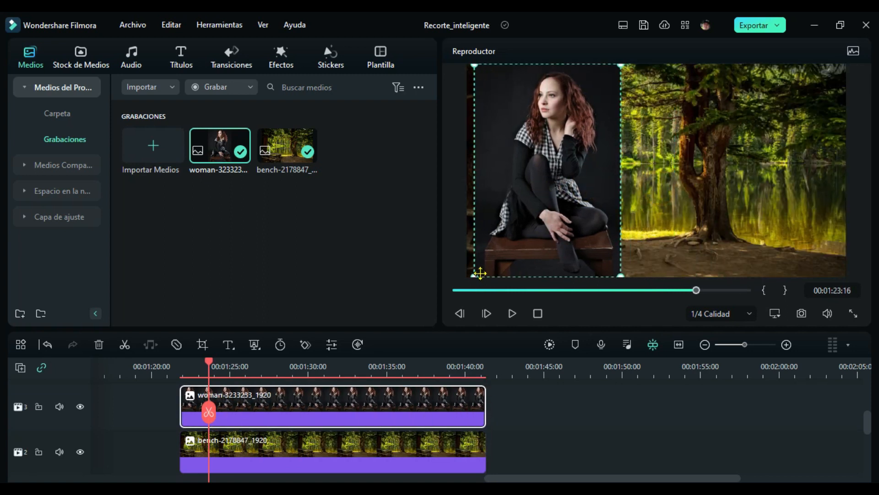
pyautogui.moveTo(473, 275); pyautogui.dragTo(504, 235)
pyautogui.moveTo(567, 171); pyautogui.dragTo(556, 191)
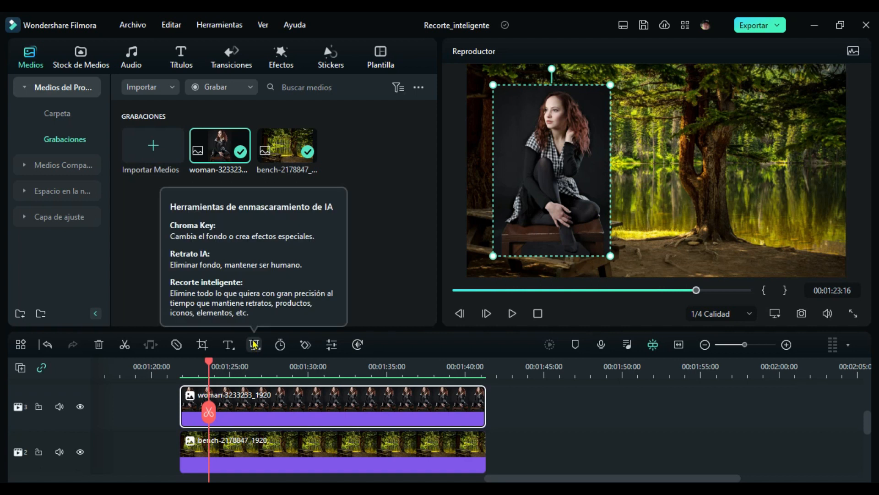
# Remove the woman photo's background with Retrato IA, set the edge softness to 1, and preview the composite full screen
pyautogui.click(254, 345)
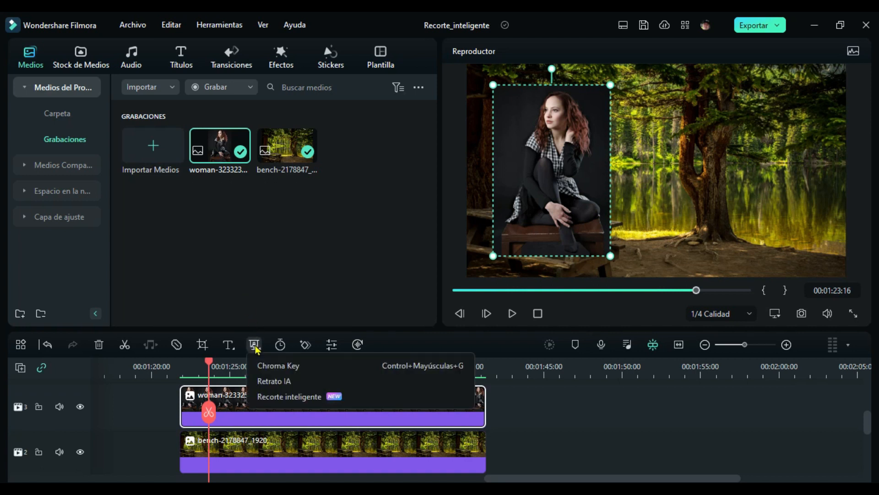
pyautogui.click(278, 381)
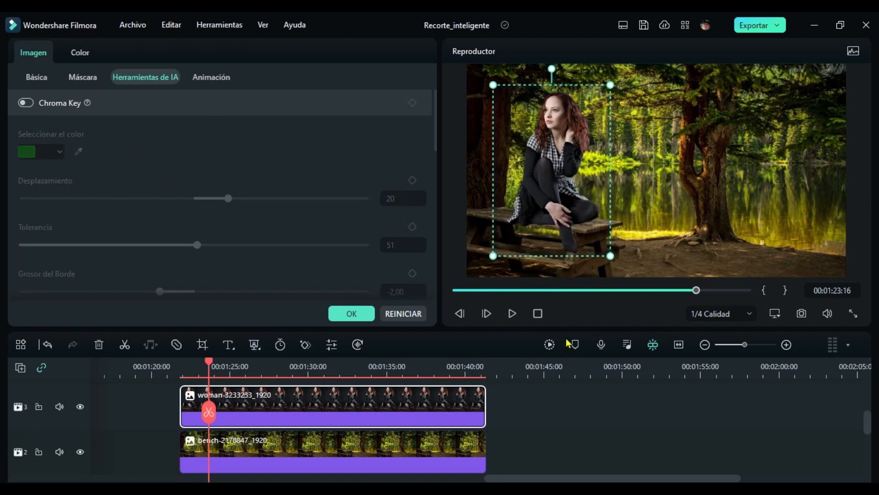
pyautogui.scroll(-5, 206, 209)
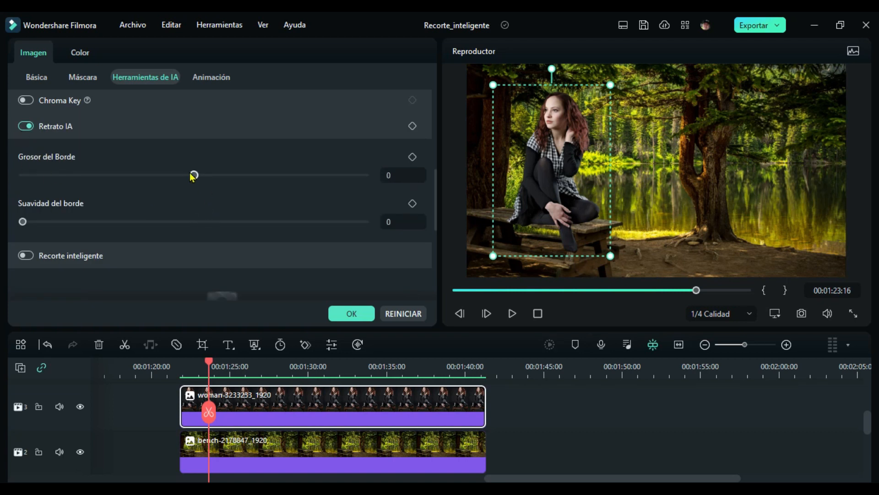
pyautogui.moveTo(195, 175); pyautogui.dragTo(194, 194)
pyautogui.moveTo(23, 221); pyautogui.dragTo(40, 233)
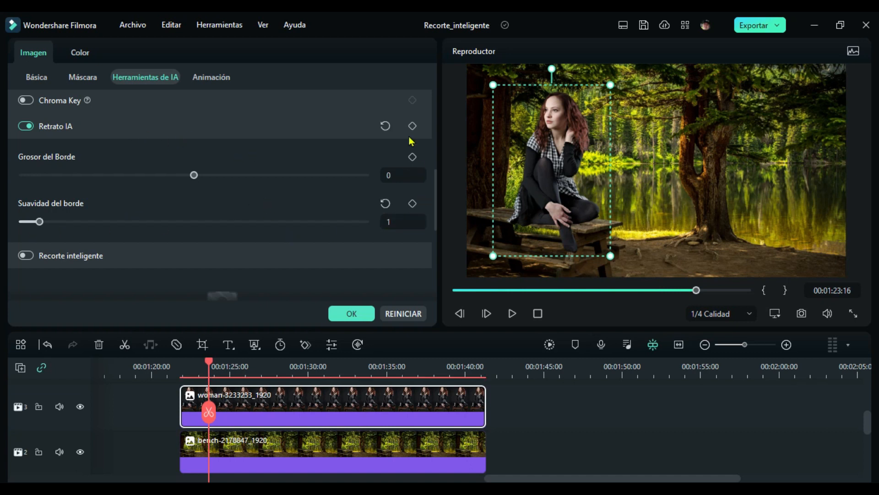
pyautogui.click(854, 315)
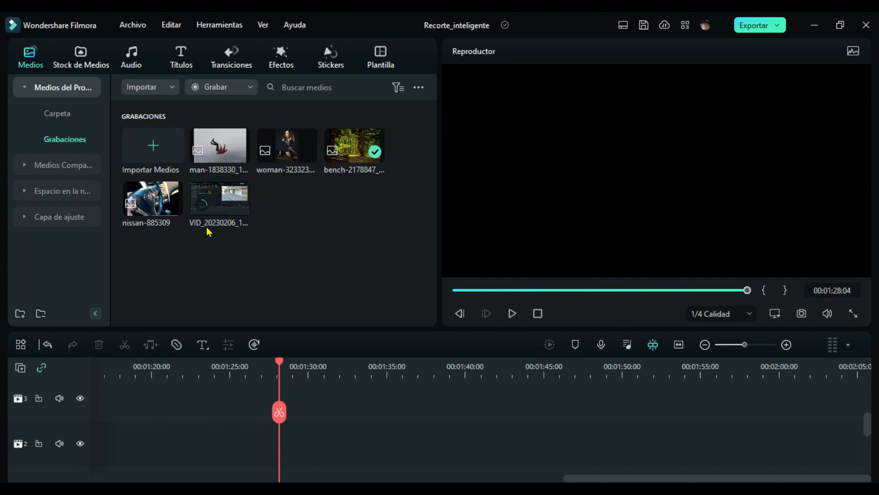
# Place nissan-885309 on track 2 at the playhead, scaled to fill the frame, and stack the falling man image above it on track 3
pyautogui.moveTo(149, 210); pyautogui.dragTo(640, 454)
pyautogui.click(546, 233)
pyautogui.moveTo(496, 274); pyautogui.dragTo(464, 284)
pyautogui.moveTo(817, 65); pyautogui.dragTo(850, 51)
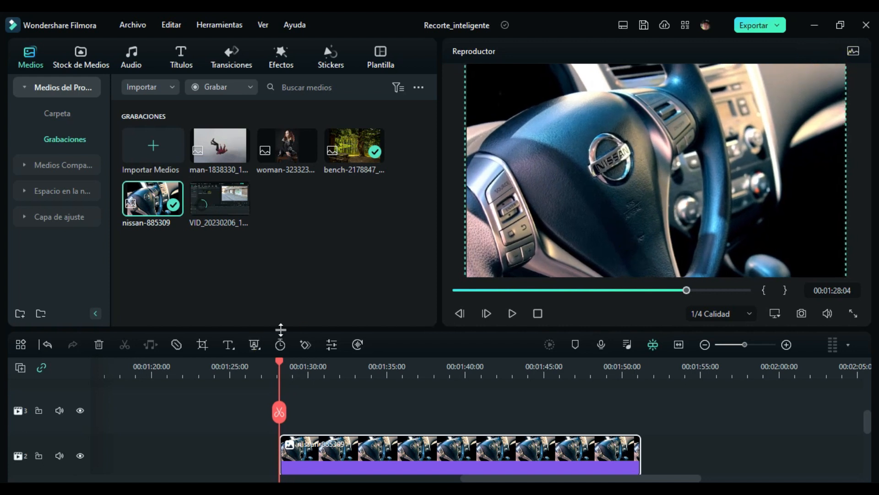
pyautogui.moveTo(219, 146); pyautogui.dragTo(647, 431)
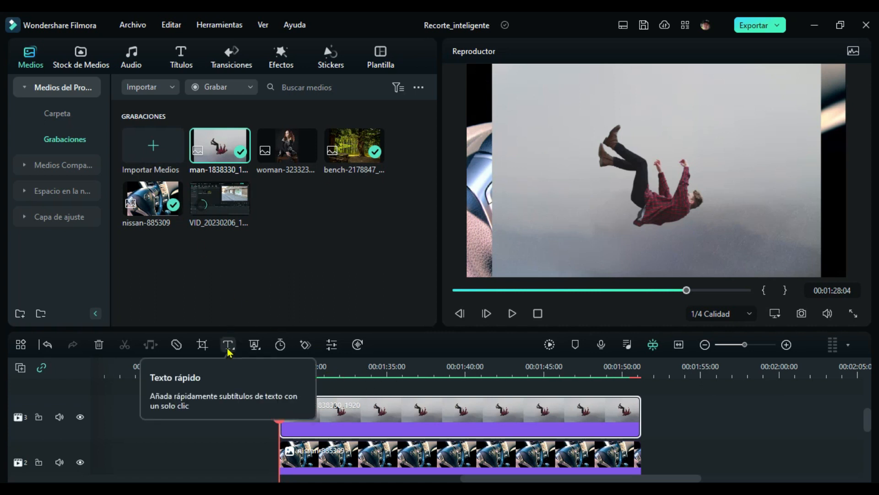
# Open the man clip in Recorte inteligente and mark the falling man using a brush size of 11
pyautogui.click(254, 347)
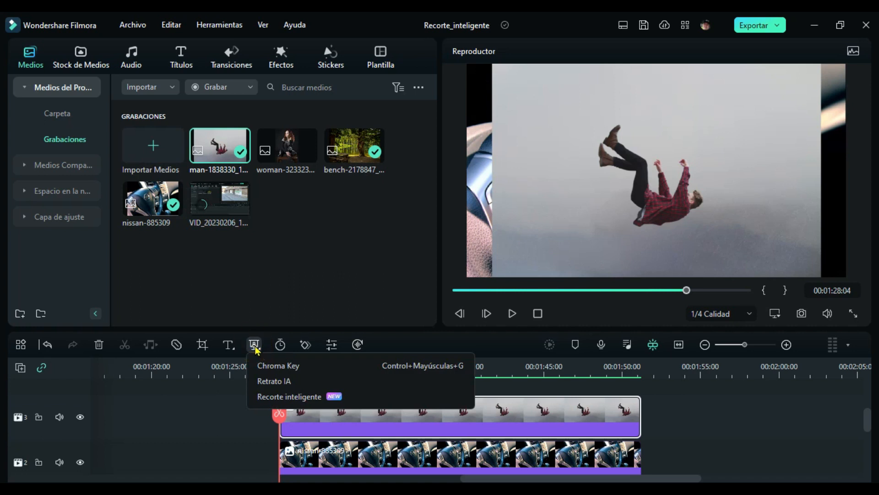
pyautogui.click(312, 397)
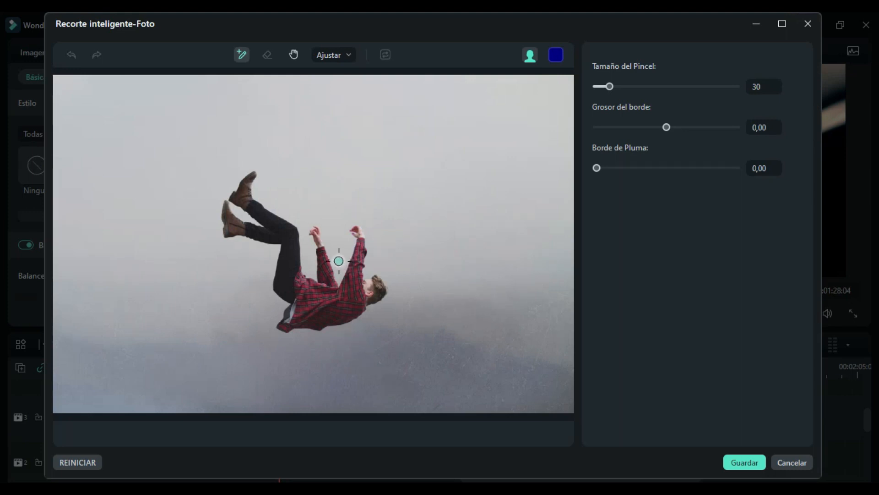
pyautogui.scroll(5, 339, 261)
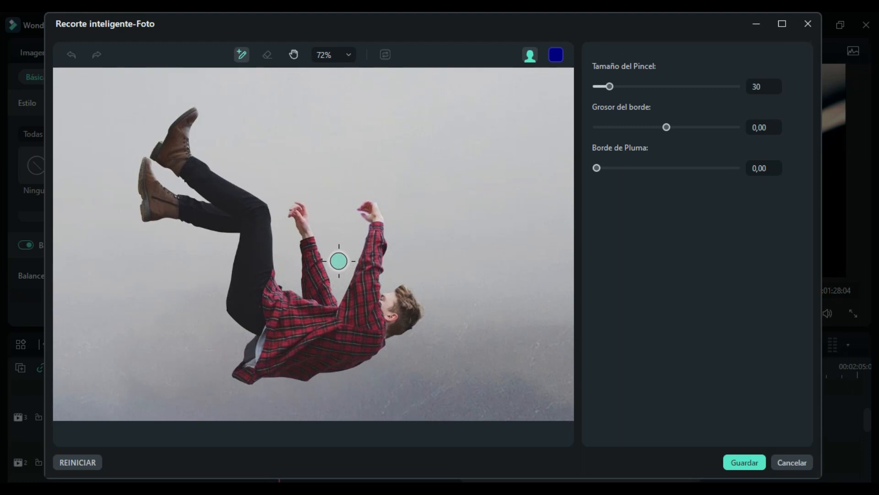
pyautogui.scroll(1, 339, 261)
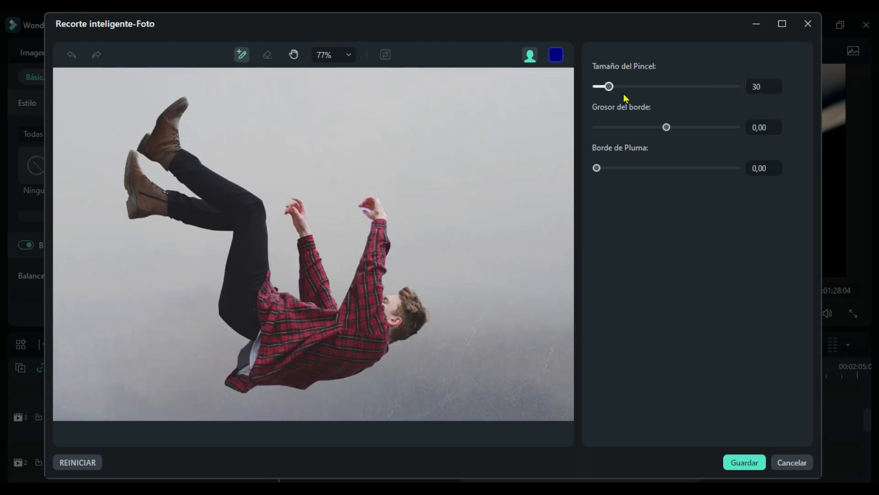
pyautogui.moveTo(609, 89); pyautogui.dragTo(598, 87)
pyautogui.moveTo(181, 104)
pyautogui.mouseDown()
pyautogui.moveTo(147, 147)
pyautogui.moveTo(221, 201)
pyautogui.moveTo(156, 195)
pyautogui.moveTo(131, 164)
pyautogui.moveTo(136, 199)
pyautogui.moveTo(234, 219)
pyautogui.moveTo(248, 231)
pyautogui.moveTo(230, 305)
pyautogui.moveTo(265, 334)
pyautogui.moveTo(246, 380)
pyautogui.moveTo(359, 361)
pyautogui.moveTo(379, 337)
pyautogui.moveTo(407, 328)
pyautogui.moveTo(412, 311)
pyautogui.moveTo(368, 298)
pyautogui.moveTo(376, 203)
pyautogui.moveTo(380, 220)
pyautogui.moveTo(359, 296)
pyautogui.moveTo(337, 316)
pyautogui.moveTo(302, 218)
pyautogui.moveTo(309, 315)
pyautogui.moveTo(286, 307)
pyautogui.moveTo(248, 265)
pyautogui.moveTo(252, 204)
pyautogui.moveTo(216, 190)
pyautogui.mouseUp()
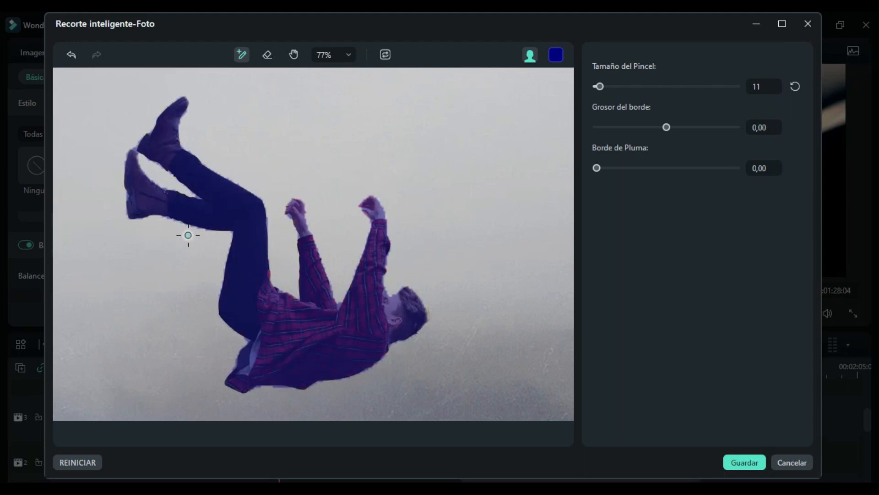
# Erase the mask overspill around the man's boots with a smaller eraser brush
pyautogui.scroll(5, 189, 222)
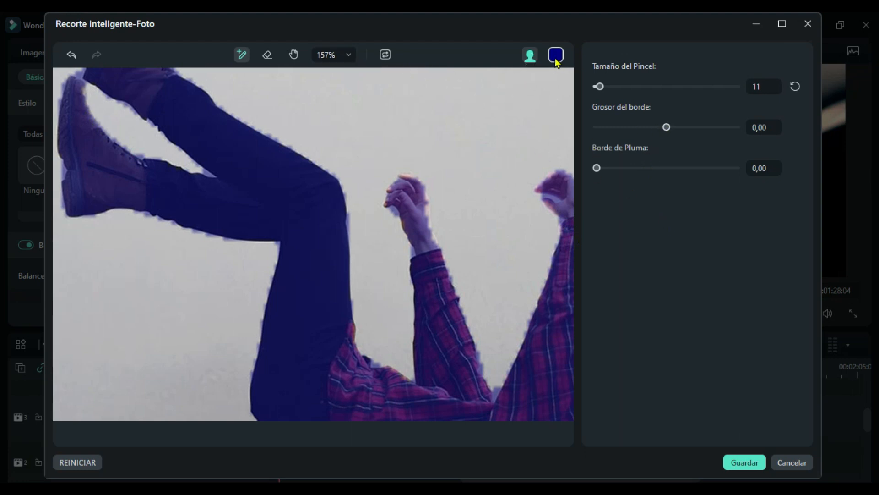
pyautogui.click(266, 56)
pyautogui.click(294, 54)
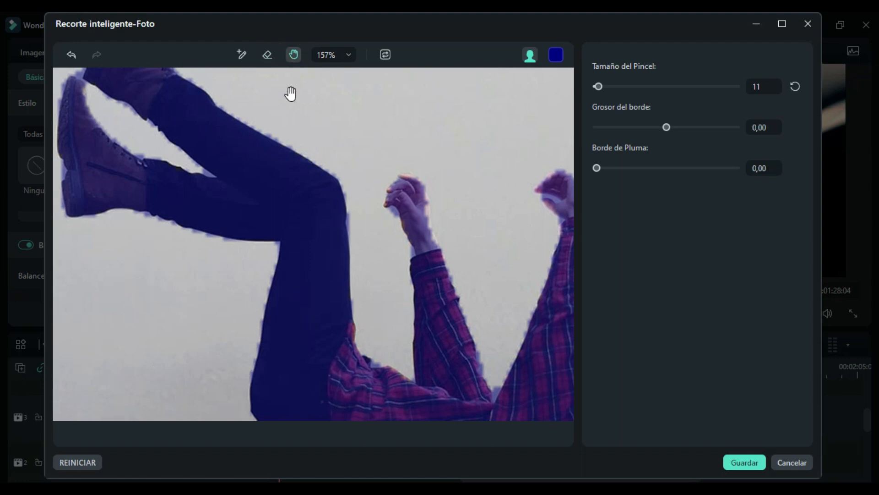
pyautogui.moveTo(290, 92); pyautogui.dragTo(398, 251)
pyautogui.click(267, 55)
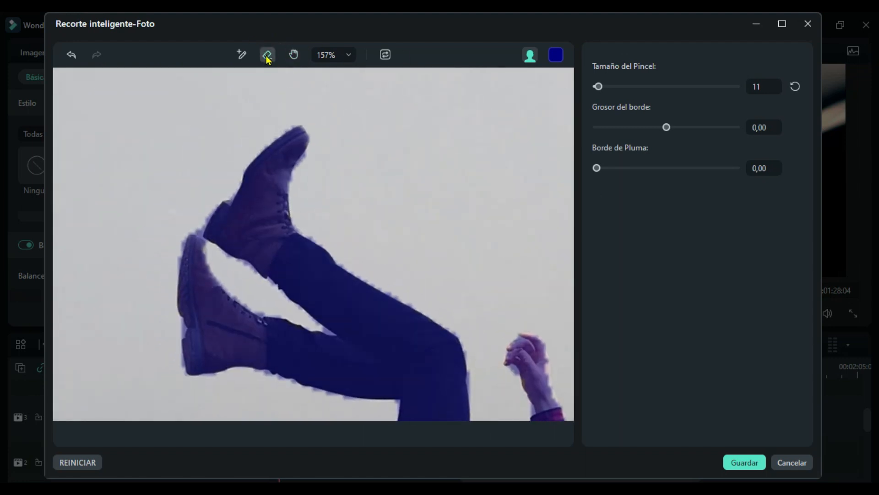
pyautogui.moveTo(598, 87); pyautogui.dragTo(596, 86)
pyautogui.moveTo(207, 209); pyautogui.dragTo(174, 264)
pyautogui.moveTo(182, 323); pyautogui.dragTo(178, 332)
# Try to set the eraser brush size to 4, and erase the mask overspill along the underside of the lower leg
pyautogui.moveTo(756, 85); pyautogui.dragTo(754, 86)
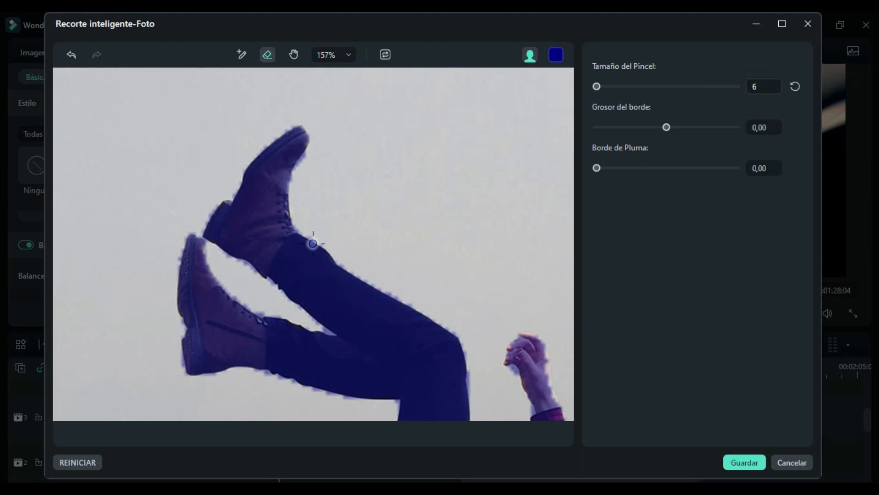
pyautogui.click(758, 86)
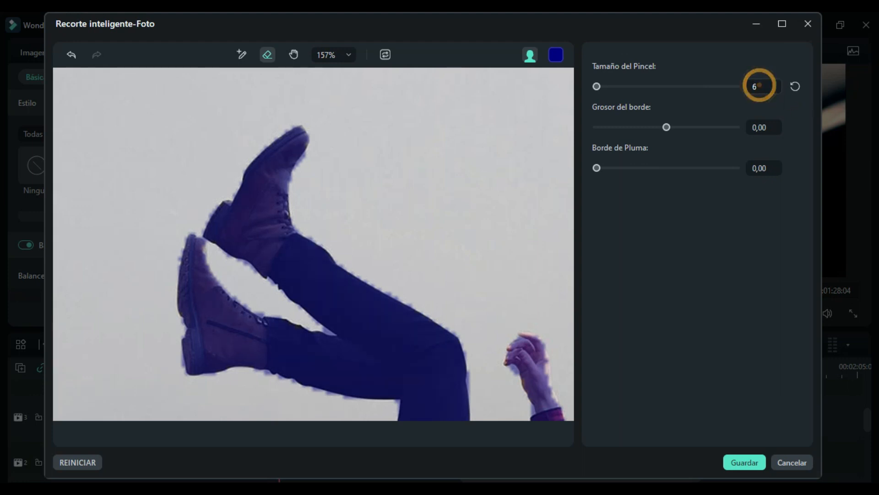
pyautogui.write('4')
pyautogui.press('Return')
pyautogui.moveTo(349, 402); pyautogui.dragTo(317, 394)
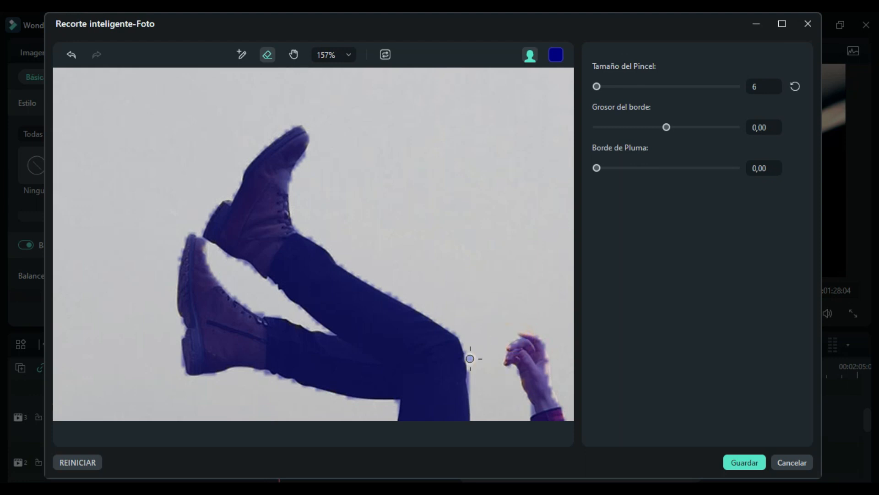
# Erase the mask overspill around the man's upper body with the brush size at 6
pyautogui.scroll(-5, 469, 358)
pyautogui.click(293, 54)
pyautogui.moveTo(467, 285); pyautogui.dragTo(294, 180)
pyautogui.moveTo(492, 402); pyautogui.dragTo(428, 357)
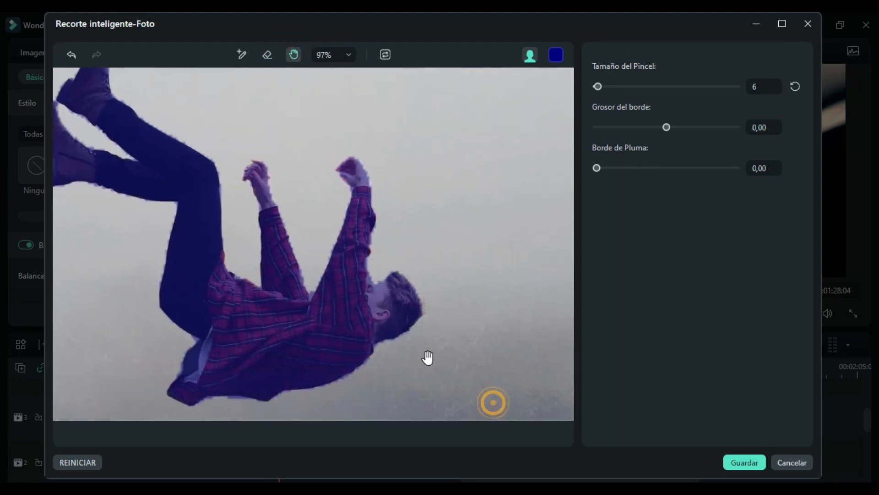
pyautogui.scroll(6, 359, 290)
pyautogui.click(267, 54)
pyautogui.click(263, 290)
pyautogui.moveTo(377, 201); pyautogui.dragTo(378, 169)
# Erase the mask overspill along the edge of the shirt's loose hem
pyautogui.scroll(-5, 472, 334)
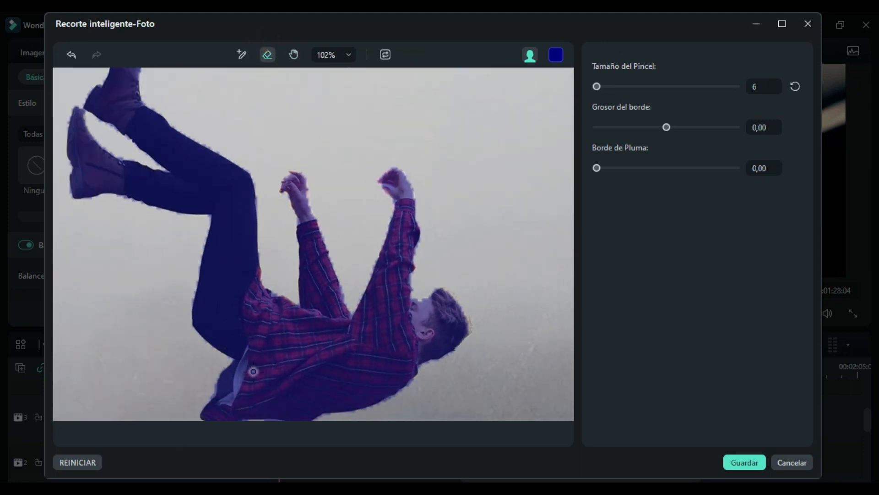
pyautogui.scroll(-2, 441, 375)
pyautogui.scroll(1, 400, 394)
pyautogui.scroll(-4, 320, 360)
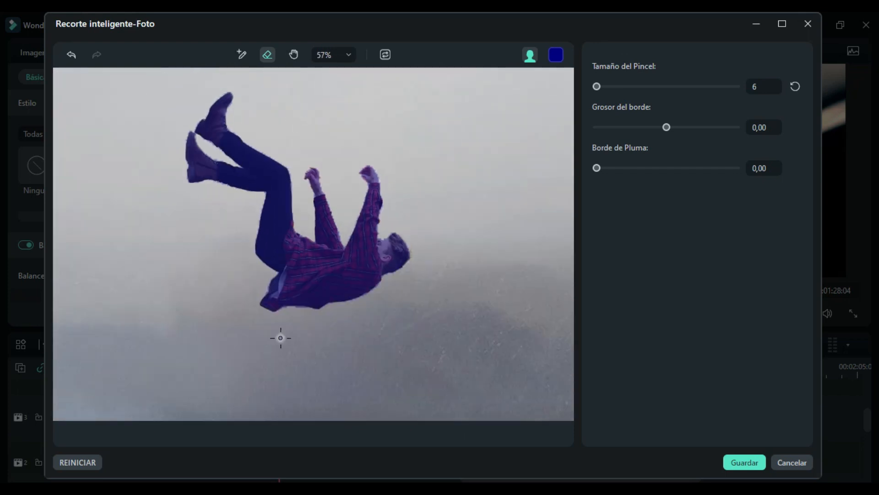
pyautogui.scroll(10, 278, 337)
pyautogui.moveTo(237, 185); pyautogui.dragTo(238, 200)
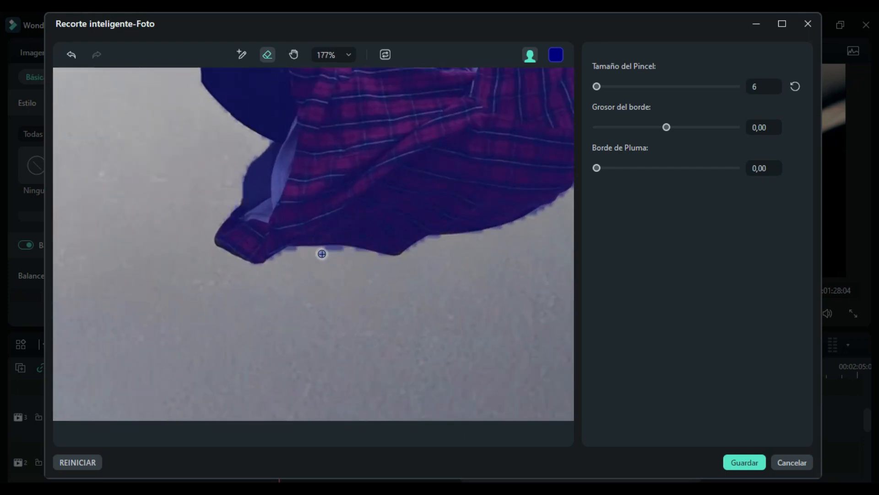
# Set the cutout's edge feather to 8,61 and its edge thickness to 0,00
pyautogui.moveTo(597, 167)
pyautogui.mouseDown()
pyautogui.moveTo(659, 172)
pyautogui.moveTo(634, 176)
pyautogui.mouseUp()
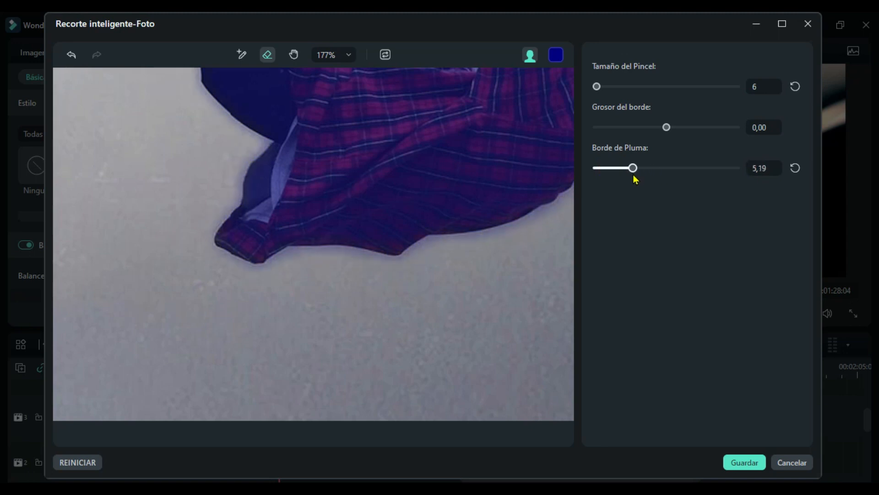
pyautogui.moveTo(667, 129)
pyautogui.mouseDown()
pyautogui.moveTo(656, 133)
pyautogui.moveTo(665, 134)
pyautogui.mouseUp()
pyautogui.moveTo(634, 168)
pyautogui.mouseDown()
pyautogui.moveTo(624, 169)
pyautogui.moveTo(675, 170)
pyautogui.moveTo(625, 182)
pyautogui.mouseUp()
pyautogui.moveTo(664, 129); pyautogui.dragTo(669, 131)
pyautogui.moveTo(626, 168); pyautogui.dragTo(659, 180)
pyautogui.click(667, 128)
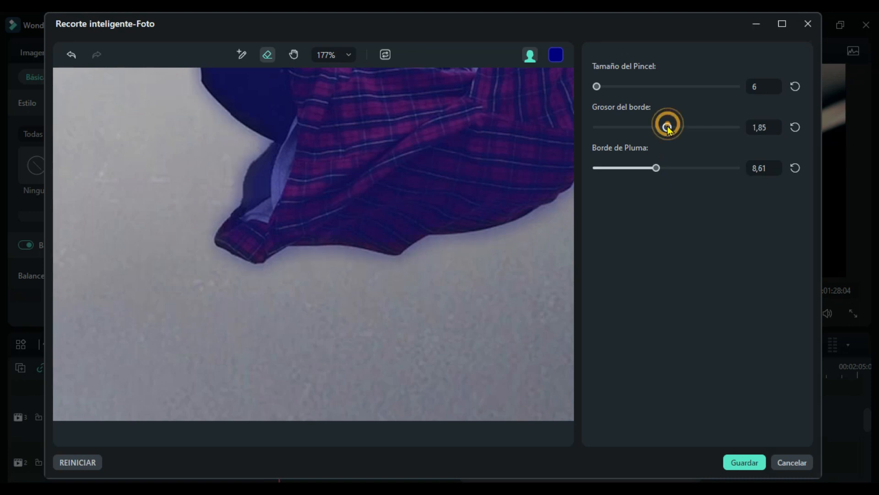
pyautogui.scroll(-2, 410, 257)
pyautogui.scroll(-10, 492, 100)
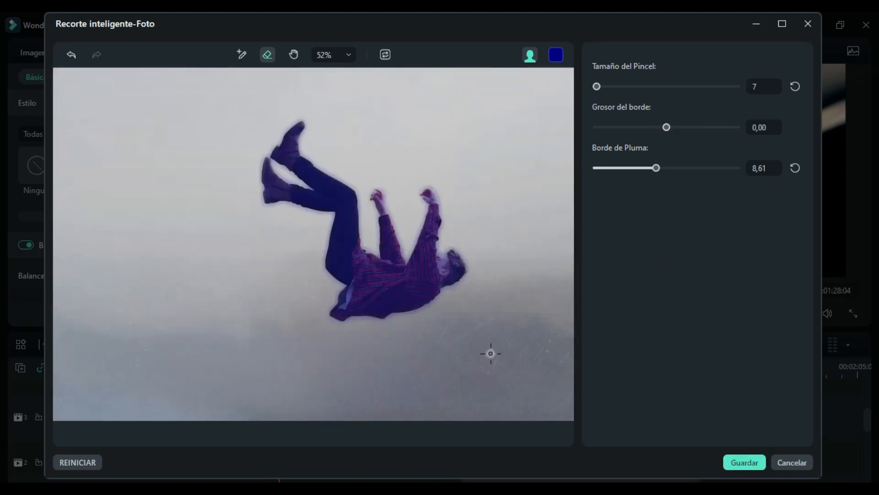
# Change the mask overlay colour to dark red and save the smart cutout
pyautogui.click(558, 56)
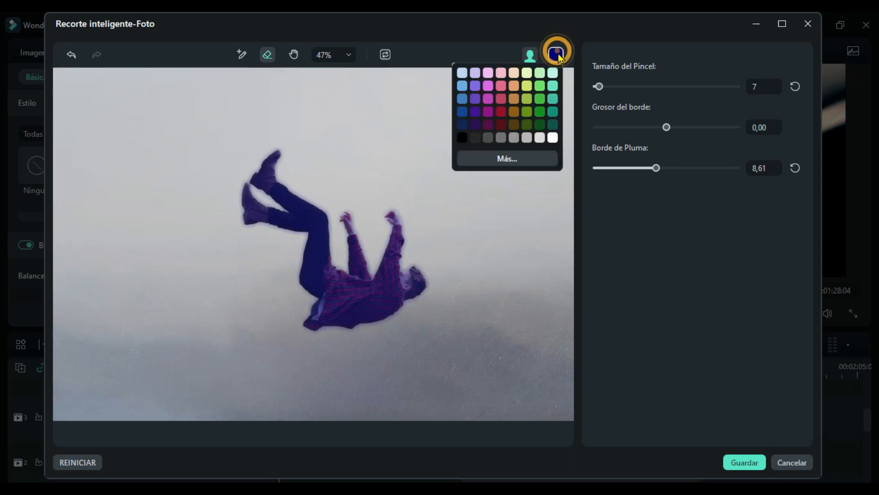
pyautogui.click(502, 111)
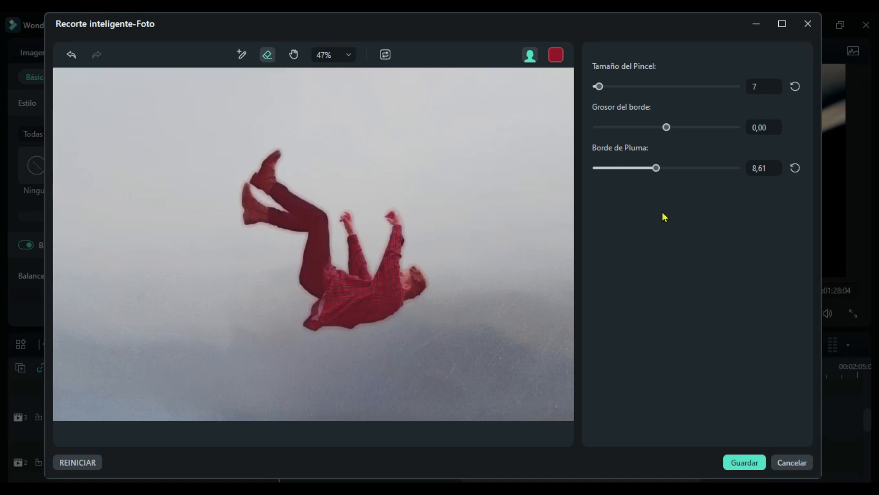
pyautogui.click(741, 462)
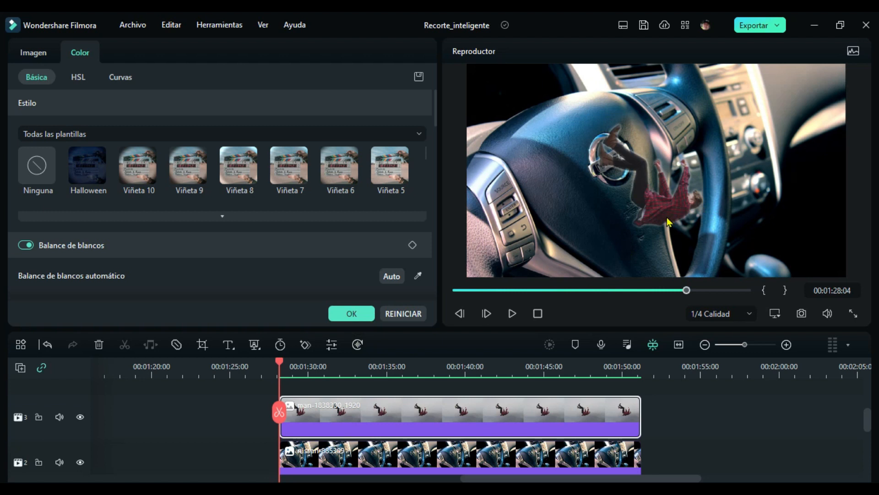
# Rotate the man clip to 249°
pyautogui.click(33, 53)
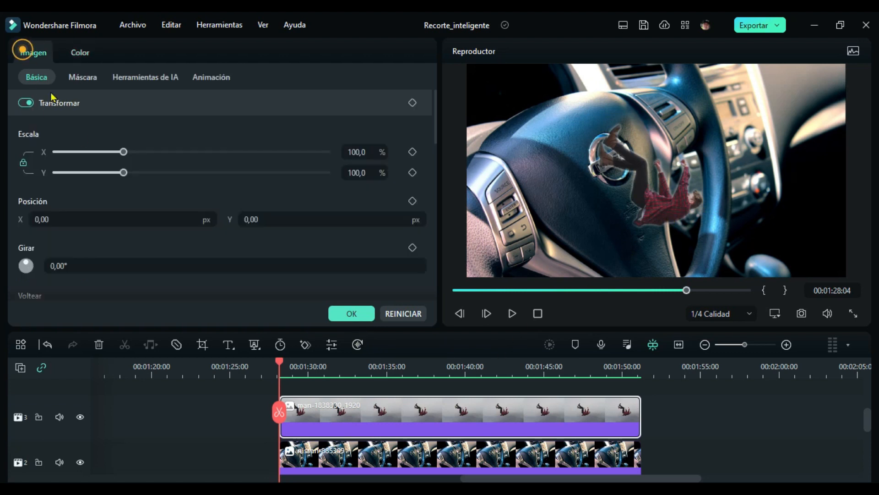
pyautogui.moveTo(70, 265); pyautogui.dragTo(81, 265)
pyautogui.moveTo(28, 262); pyautogui.dragTo(22, 267)
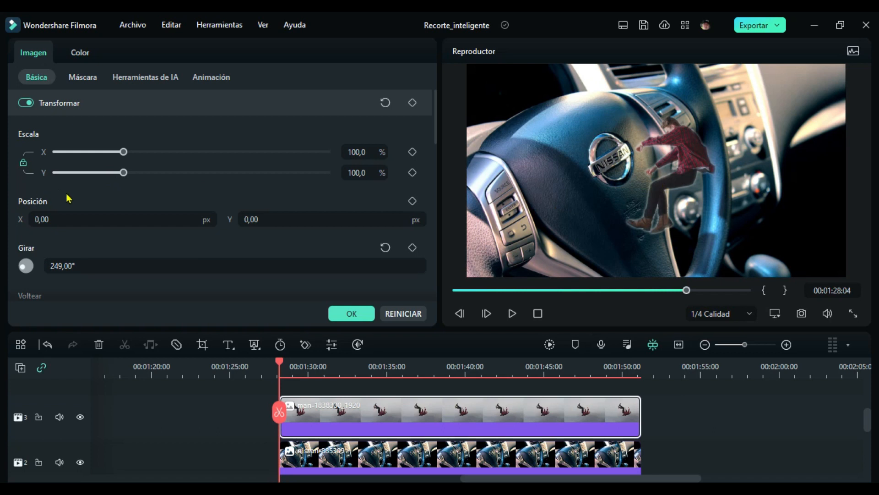
# Scale the man clip to 156% and set its horizontal position to -100 px so his hands reach the Nissan emblem
pyautogui.click(88, 220)
pyautogui.moveTo(88, 221); pyautogui.dragTo(47, 220)
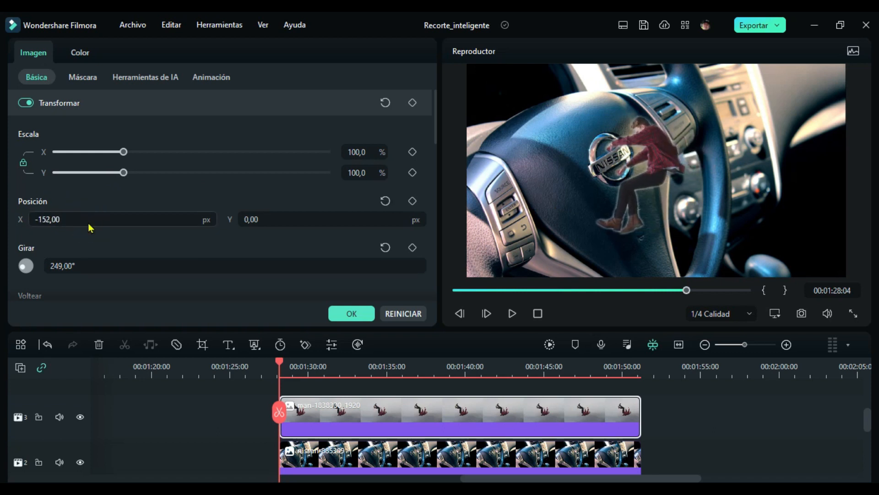
pyautogui.moveTo(124, 172); pyautogui.dragTo(163, 174)
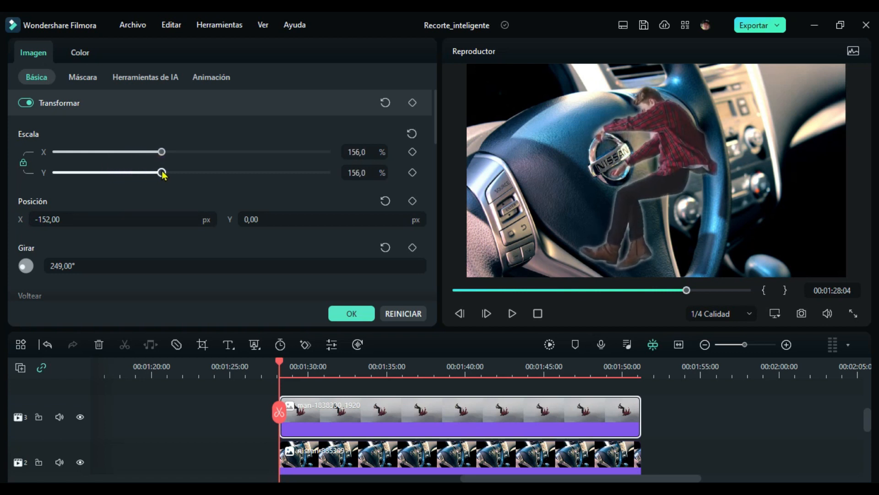
pyautogui.moveTo(105, 218); pyautogui.dragTo(128, 218)
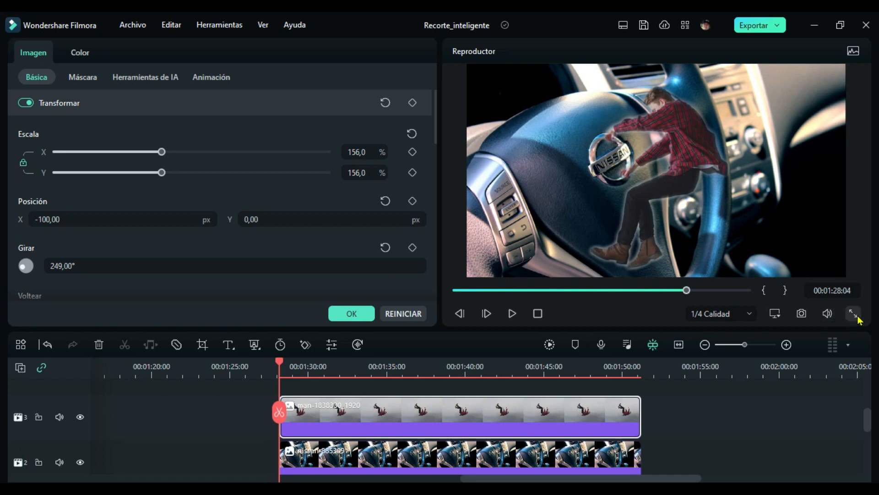
# Preview the steering wheel composite full screen and confirm the man clip's transform settings
pyautogui.click(852, 314)
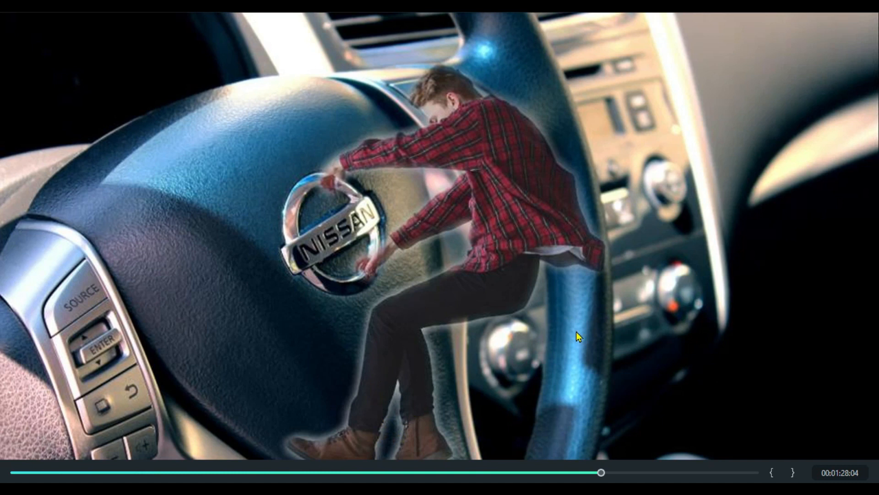
pyautogui.press('Escape')
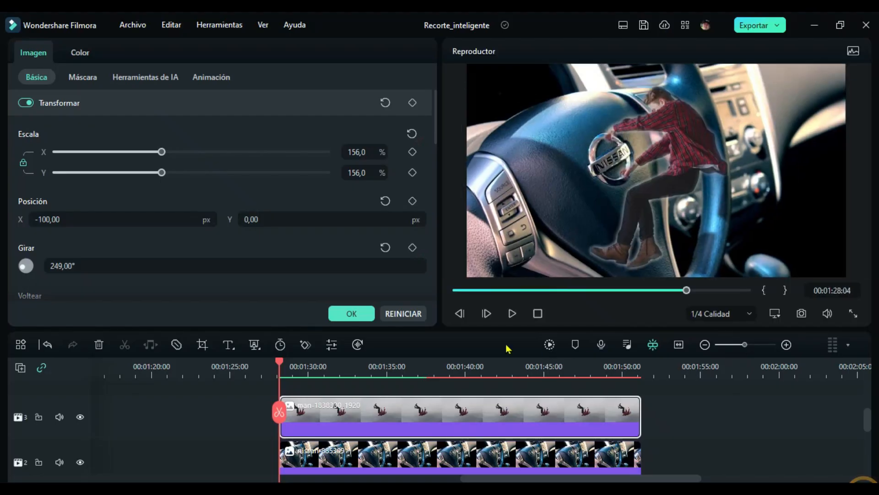
pyautogui.click(341, 315)
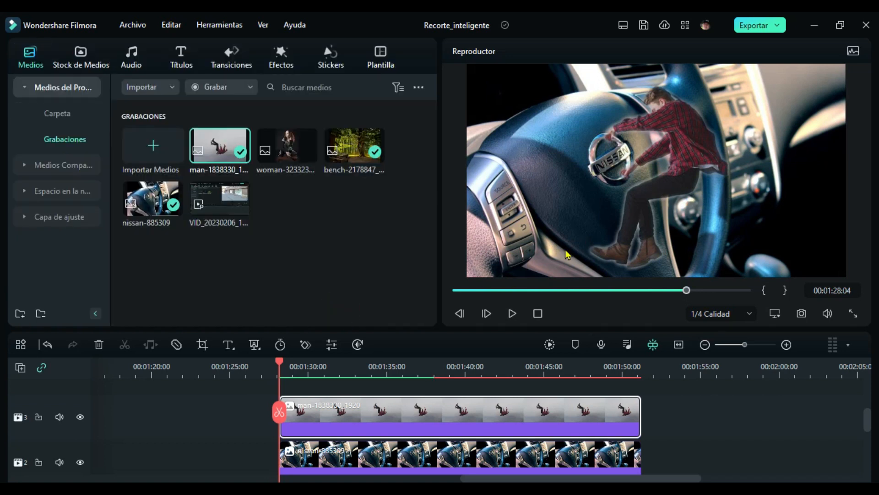
pyautogui.moveTo(379, 177)
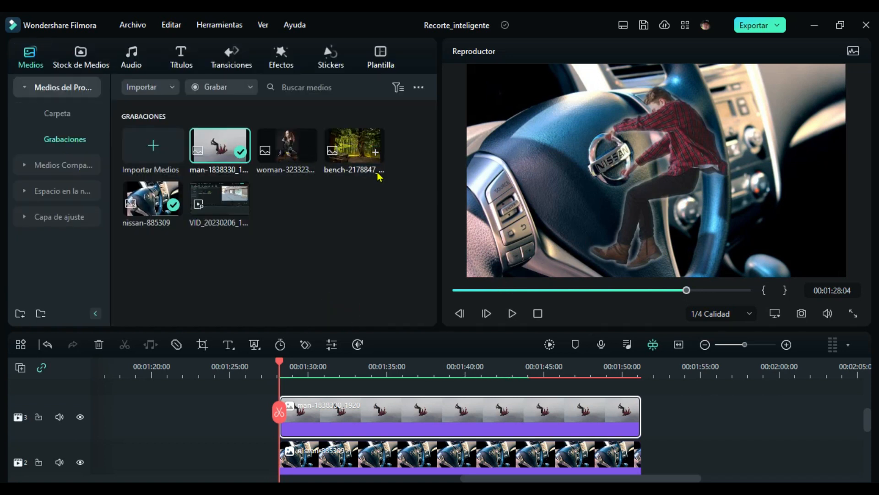